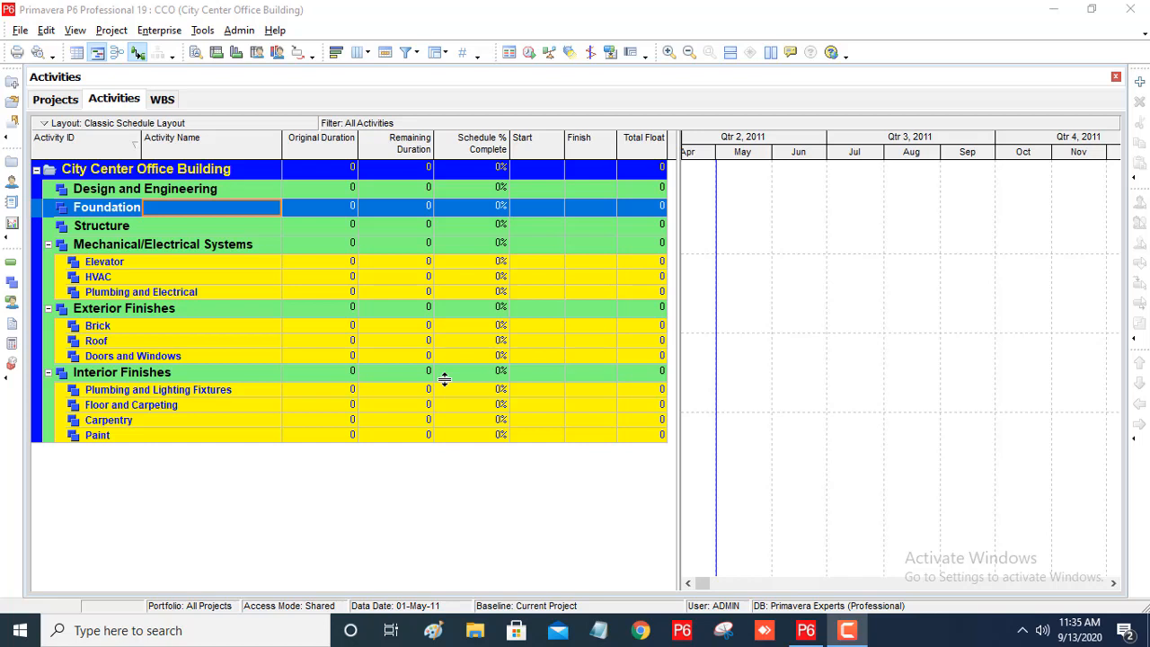
Add an activity with default details under Design and Engineering, and turn off the New Activity wizard for future additions.
{"action": "left_click", "coordinate": [121, 192]}
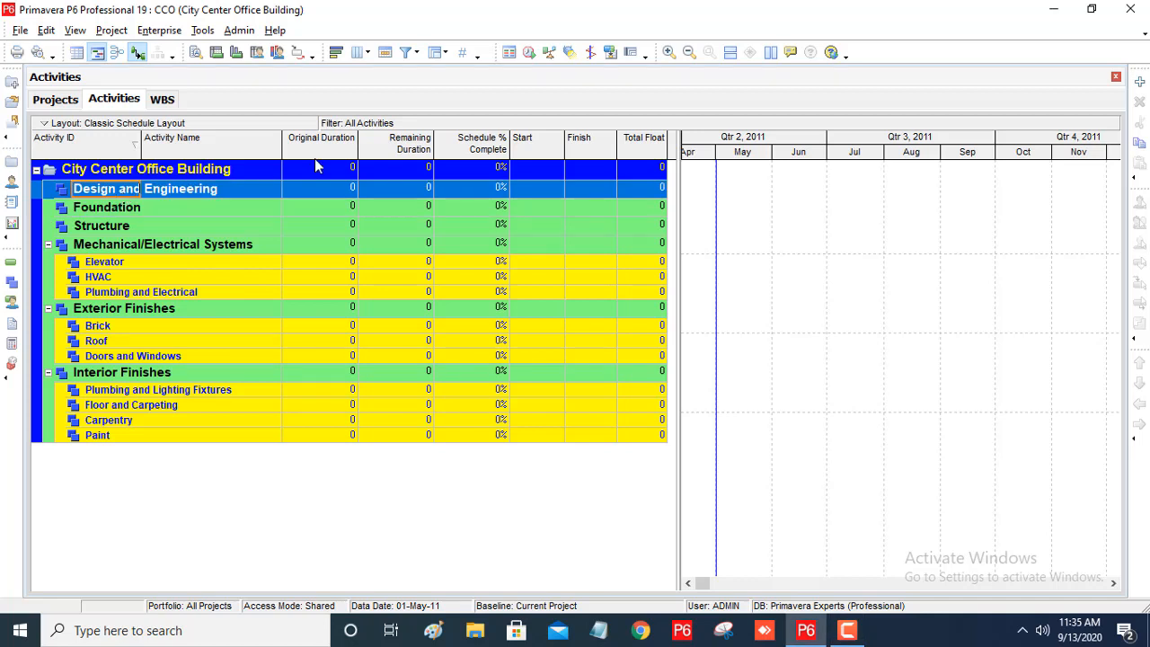
{"action": "left_click", "coordinate": [1139, 86]}
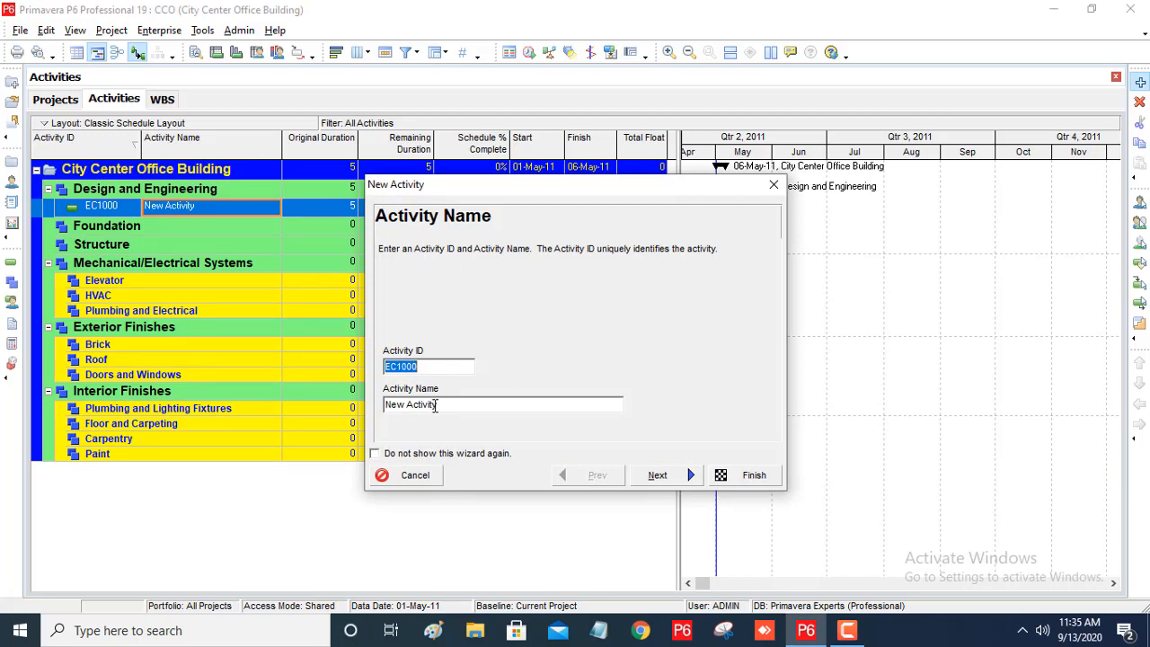
{"action": "left_click", "coordinate": [437, 366]}
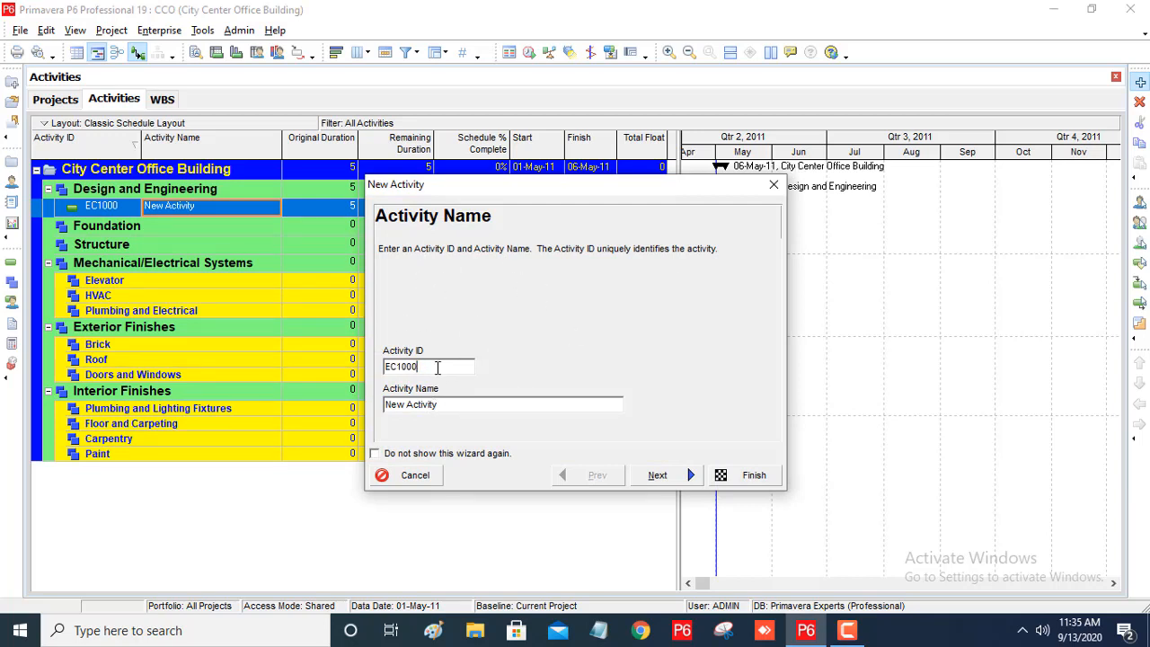
{"action": "left_click", "coordinate": [462, 406]}
{"action": "left_click", "coordinate": [657, 475]}
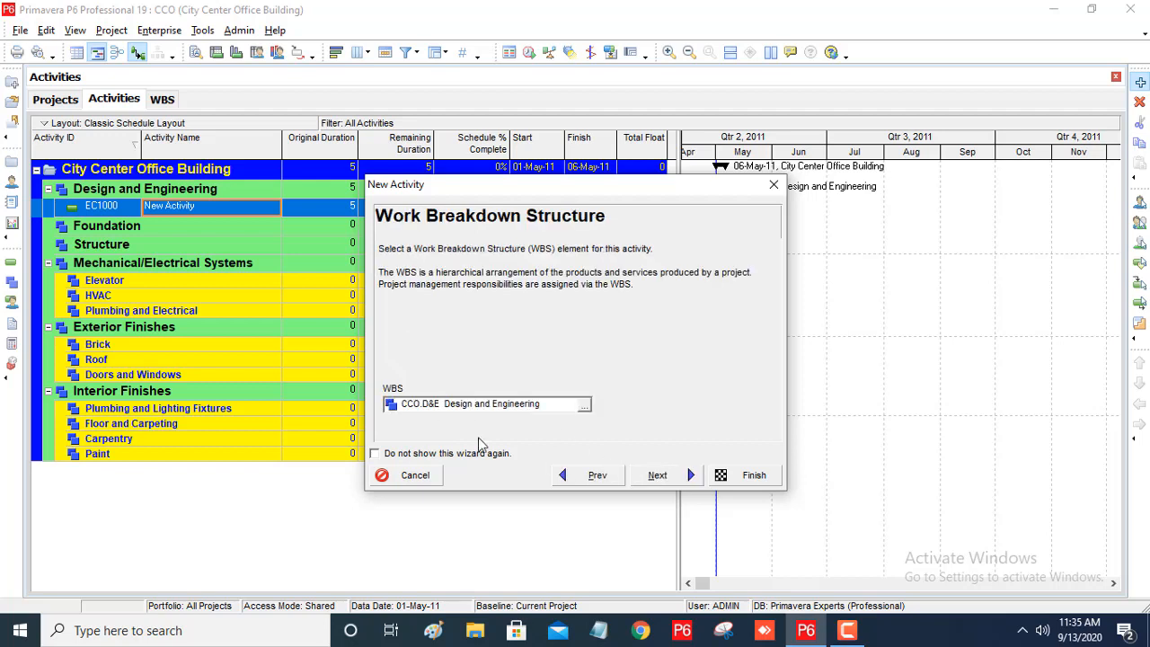
{"action": "left_click", "coordinate": [379, 455]}
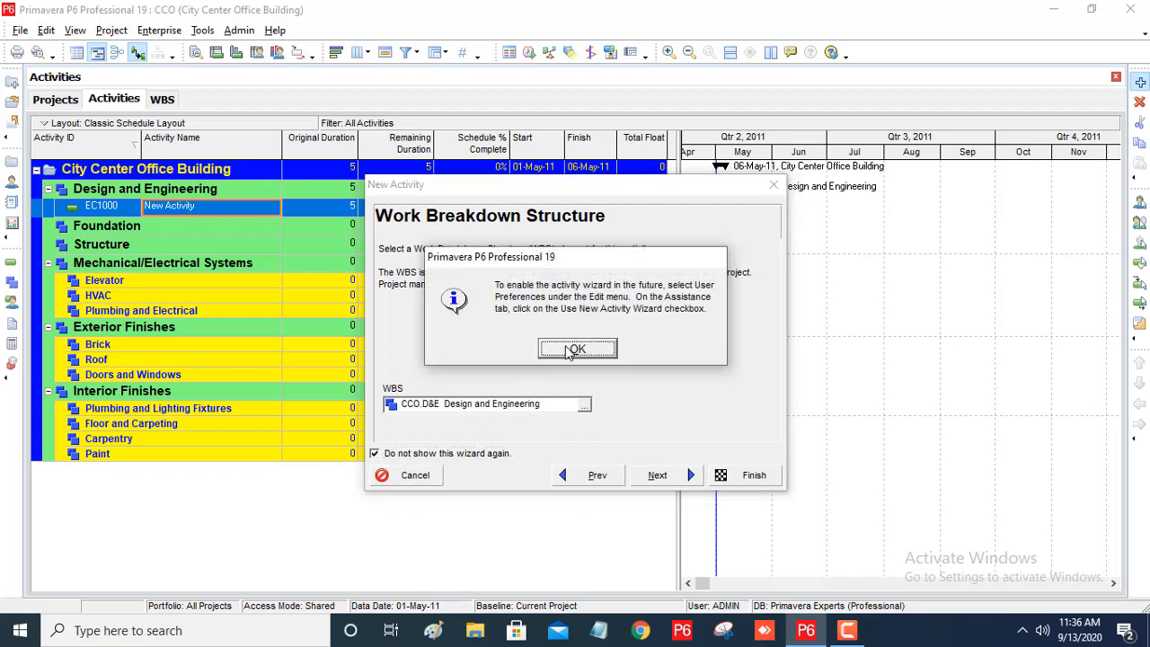
{"action": "key", "text": "Return"}
{"action": "left_click", "coordinate": [751, 475]}
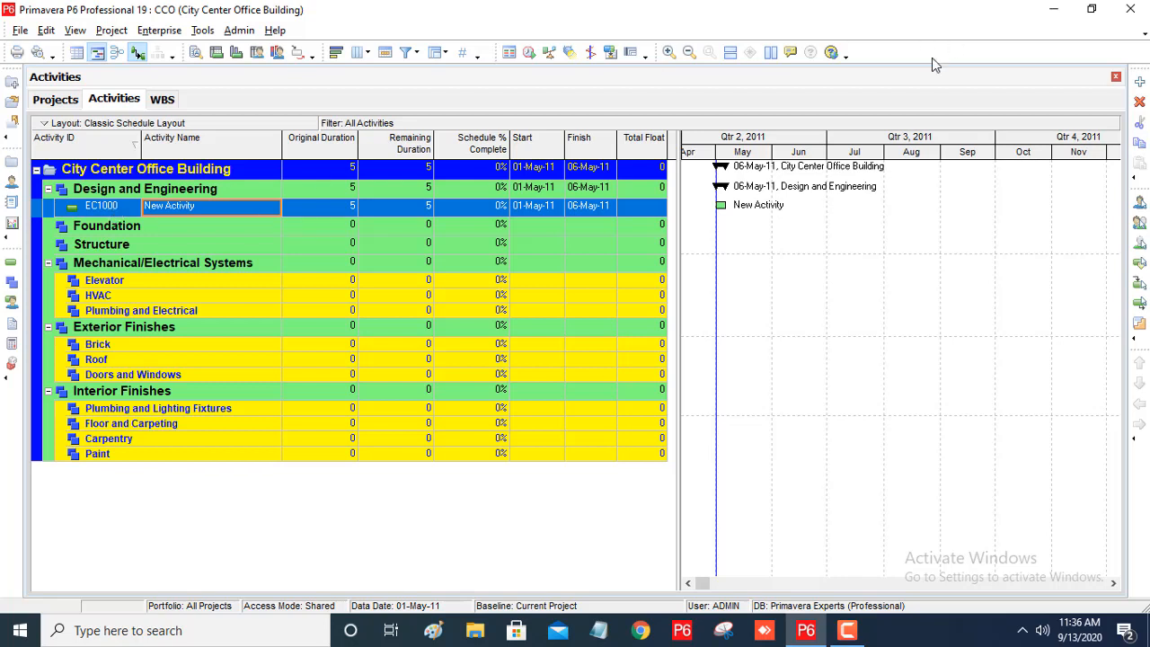
{"action": "left_click", "coordinate": [1139, 83]}
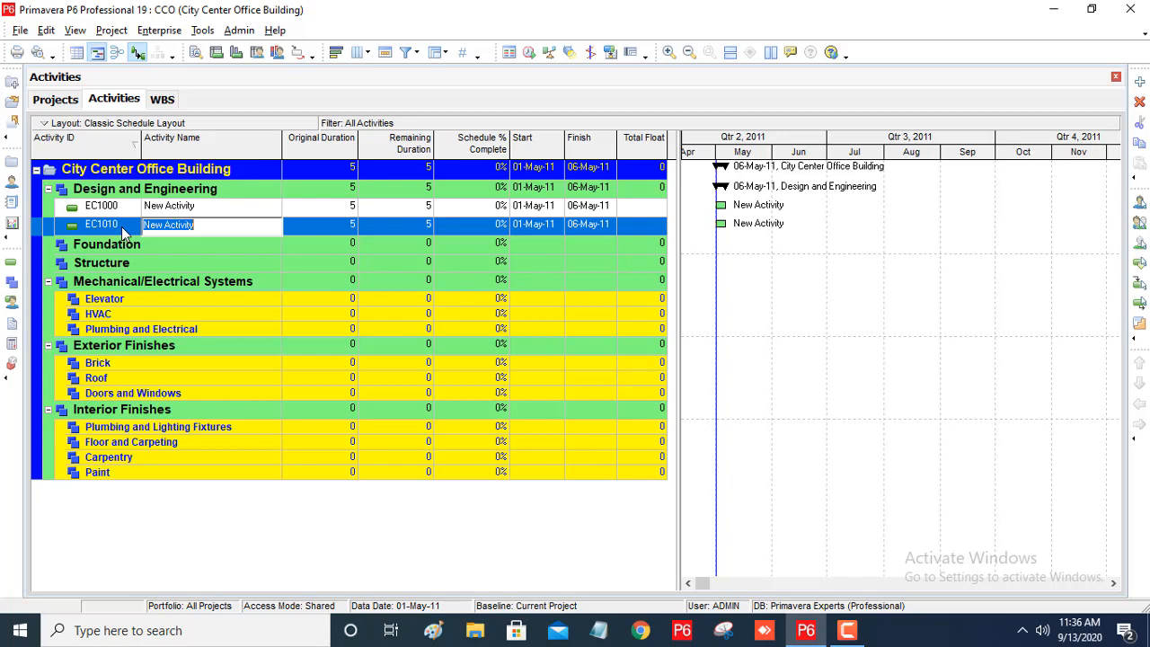
{"action": "left_click", "coordinate": [1140, 104]}
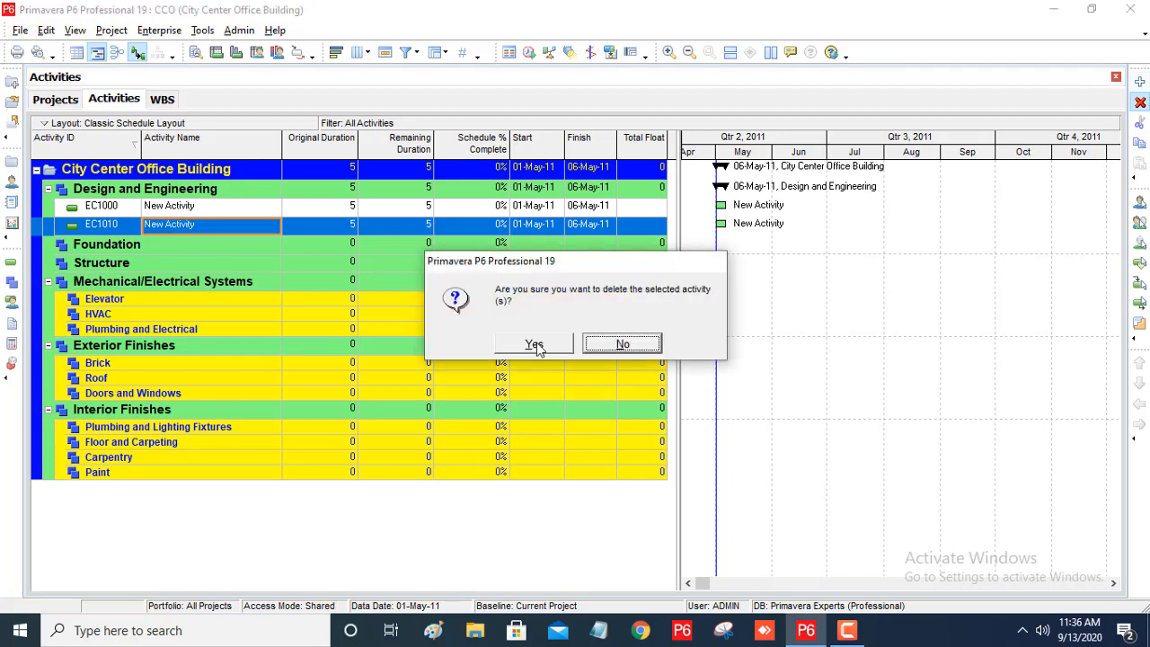
{"action": "left_click", "coordinate": [536, 344]}
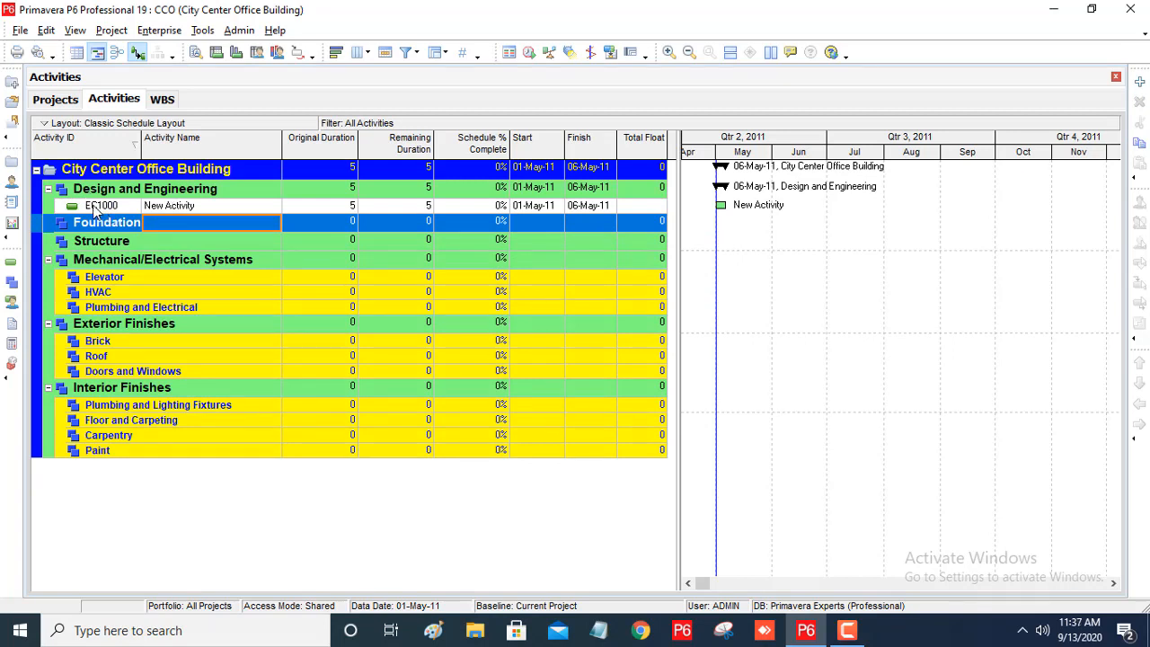
Change the ID of the Design and Engineering activity to DE1000, and add a second activity below it.
{"action": "left_click", "coordinate": [98, 207]}
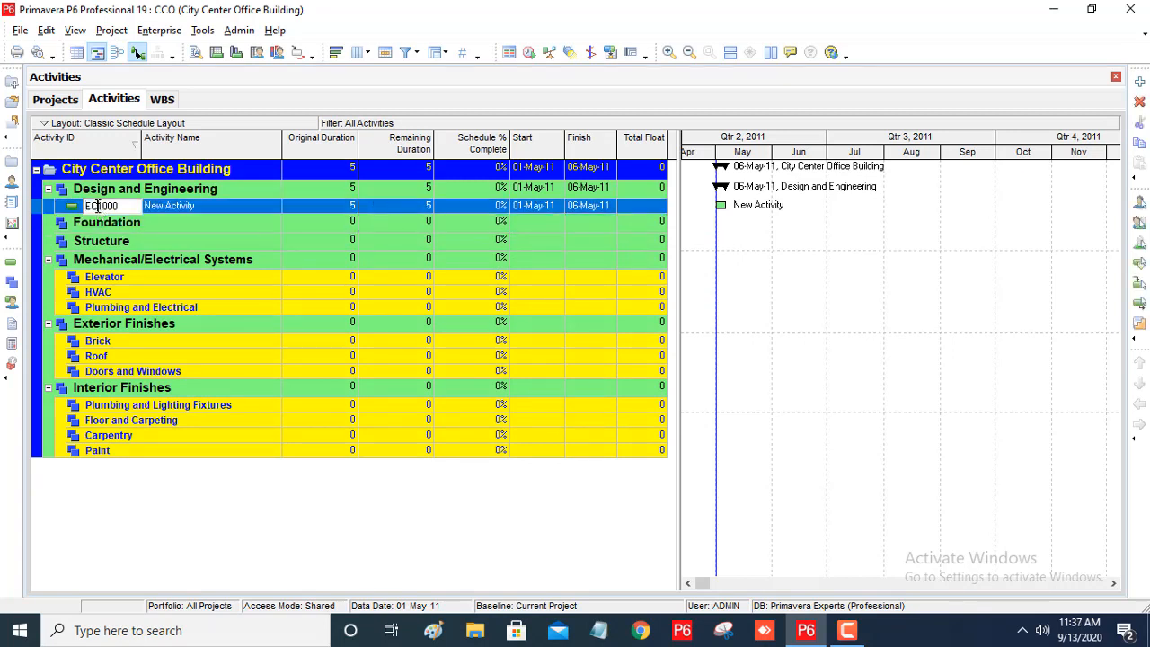
{"action": "key", "text": "BackSpace"}
{"action": "key", "text": "BackSpace"}
{"action": "type", "text": "DE"}
{"action": "left_click", "coordinate": [183, 211]}
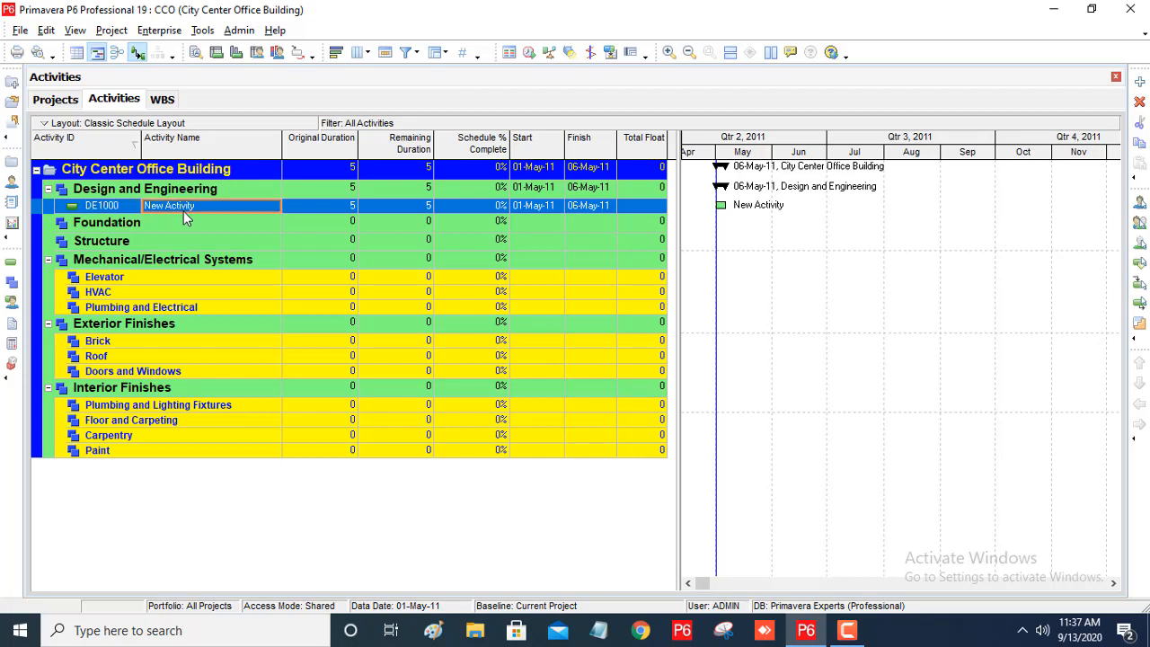
{"action": "left_click", "coordinate": [1140, 81]}
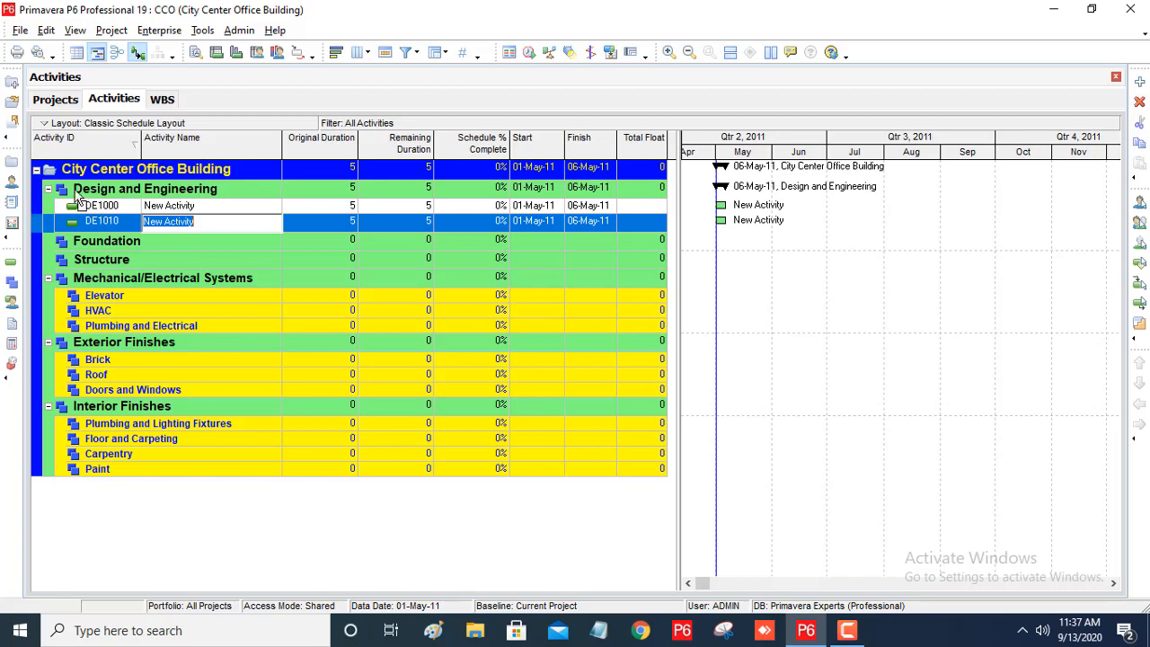
Rename activity DE1000 as "Asseble Technical Data for Headt Pump" and widen the Activity Name column to fit it.
{"action": "left_click", "coordinate": [204, 206]}
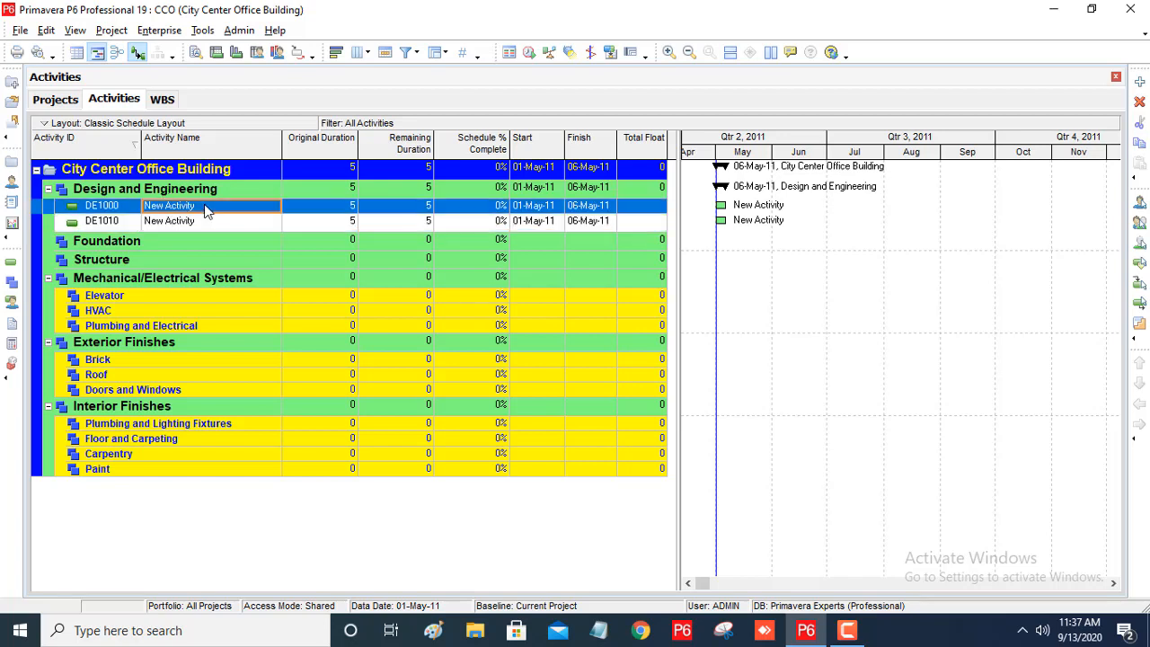
{"action": "type", "text": "A"}
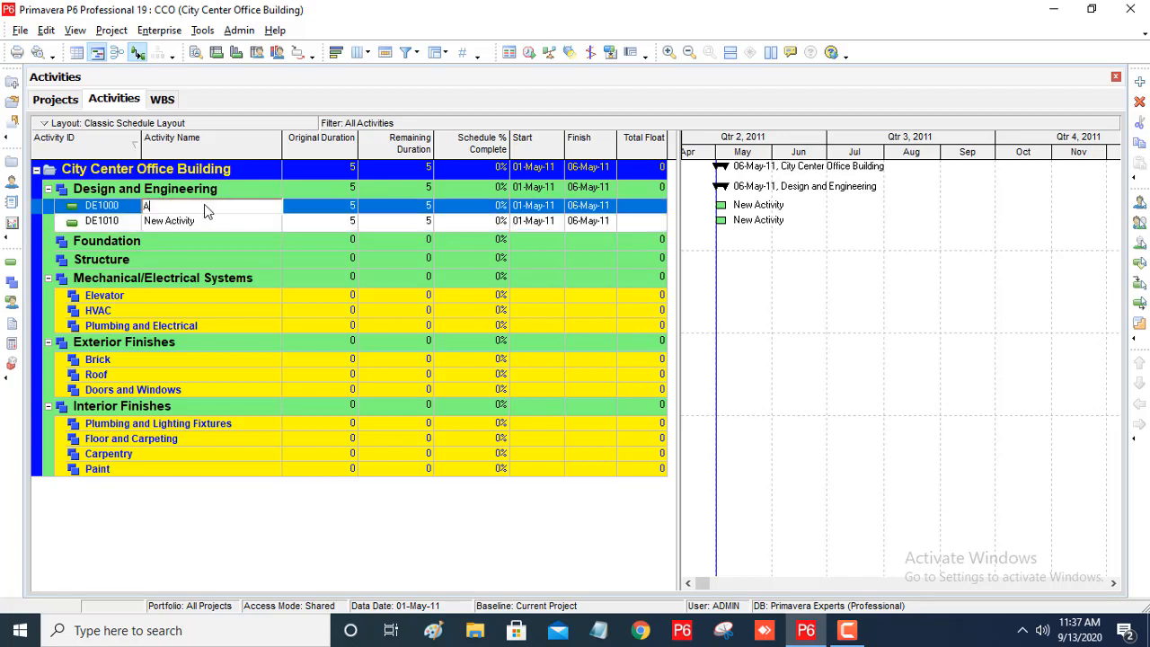
{"action": "type", "text": "sse"}
{"action": "type", "text": "ble "}
{"action": "type", "text": "Techn"}
{"action": "type", "text": "ical Da"}
{"action": "type", "text": "ta"}
{"action": "type", "text": " for "}
{"action": "type", "text": "Headq"}
{"action": "type", "text": "ua"}
{"action": "type", "text": "mp"}
{"action": "left_click_drag", "start_coordinate": [283, 145], "coordinate": [318, 156]}
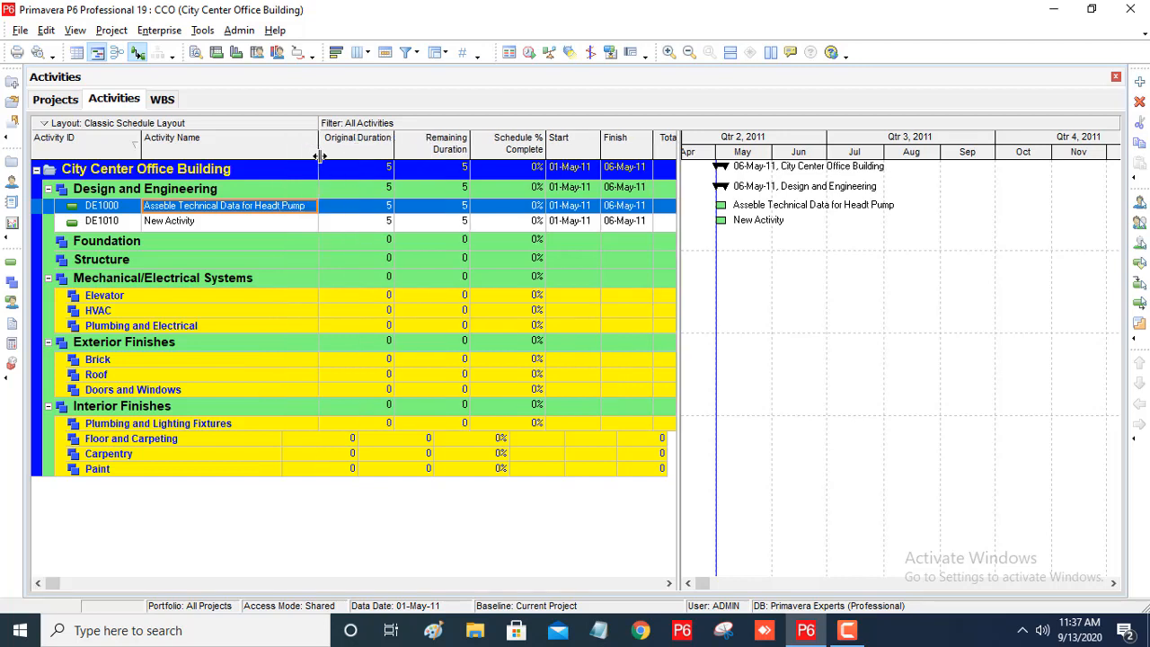
Rename activity DE1010 as "Design Building Addition".
{"action": "left_click", "coordinate": [213, 225]}
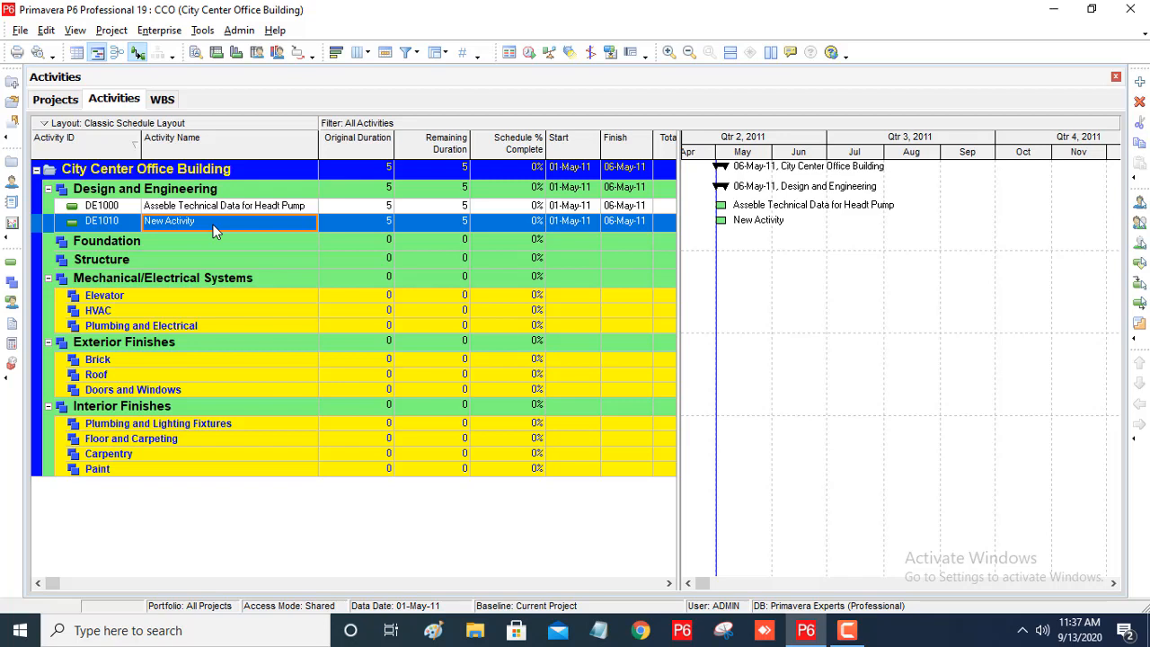
{"action": "type", "text": "S"}
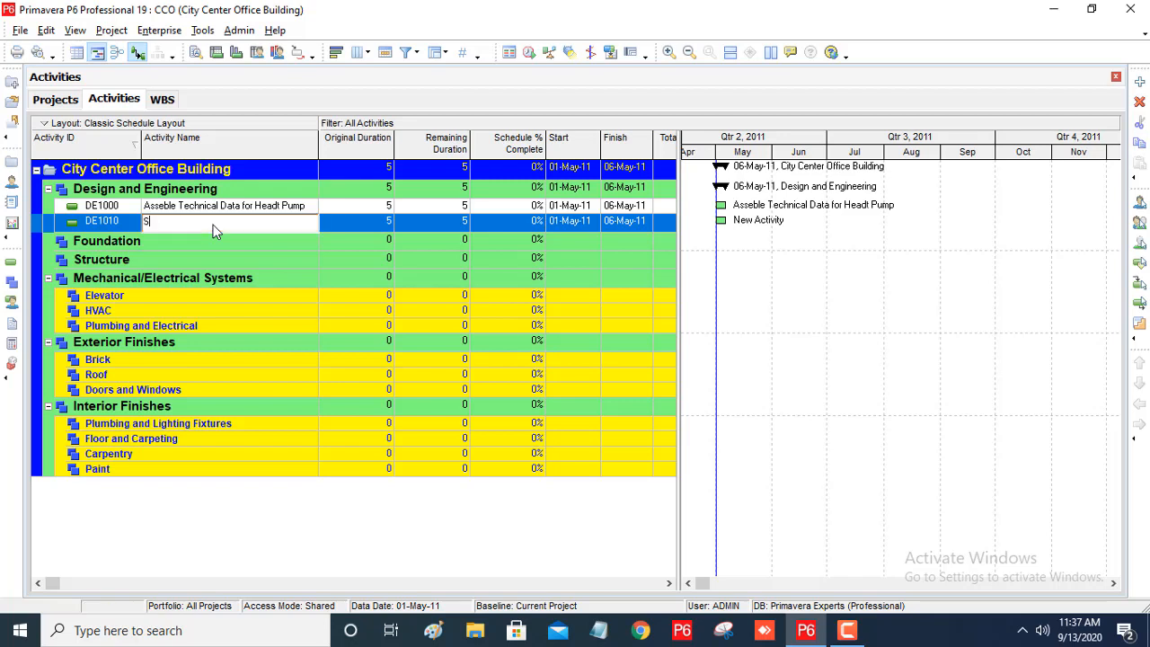
{"action": "type", "text": "esign"}
{"action": "key", "text": "BackSpace"}
{"action": "key", "text": "BackSpace"}
{"action": "key", "text": "BackSpace"}
{"action": "key", "text": "BackSpace"}
{"action": "key", "text": "BackSpace"}
{"action": "key", "text": "BackSpace"}
{"action": "type", "text": "Design Building Addition"}
{"action": "key", "text": "Return"}
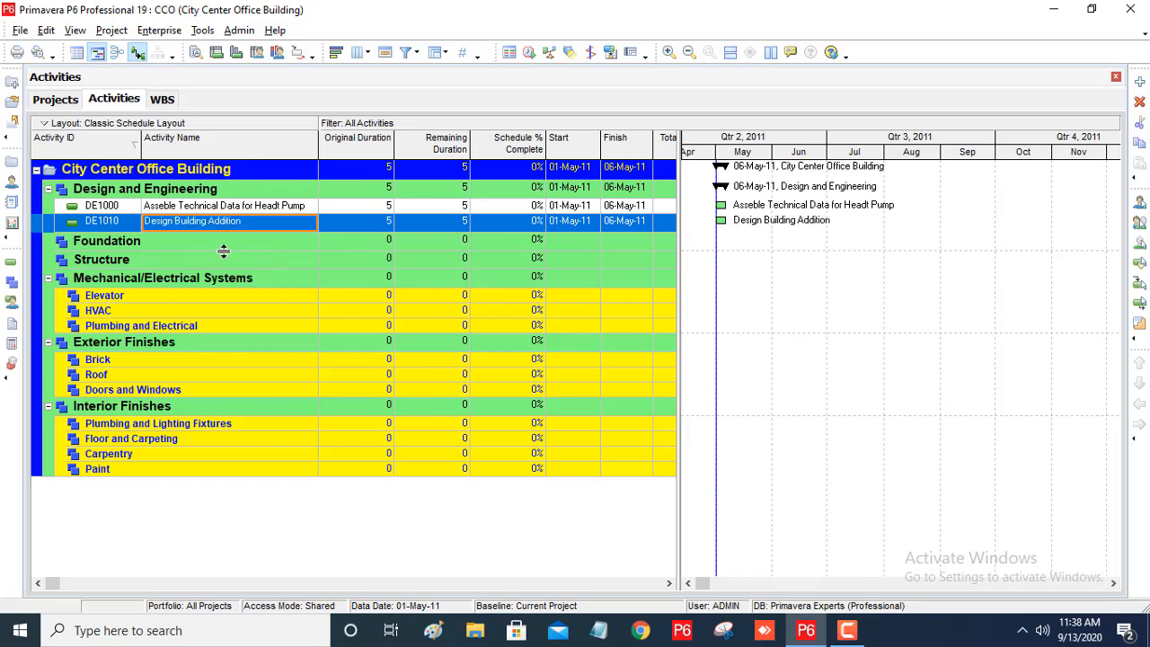
Add a third activity under Design and Engineering named "Review and Approve Designs".
{"action": "right_click", "coordinate": [106, 229]}
{"action": "left_click", "coordinate": [159, 324]}
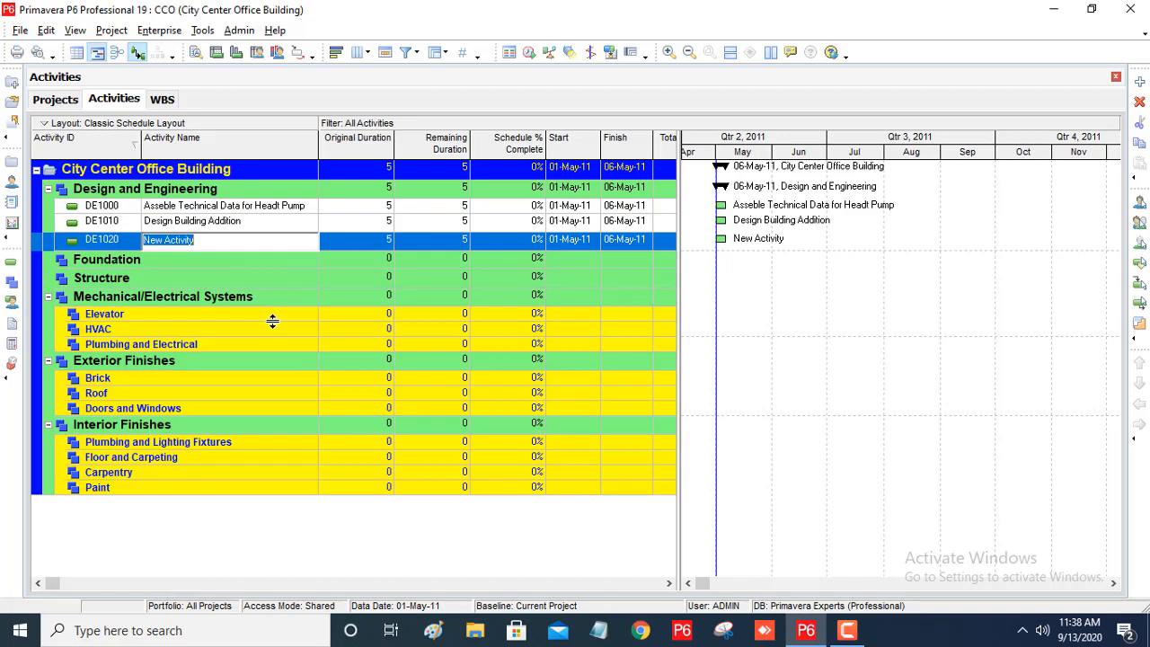
{"action": "type", "text": "Review and Appro"}
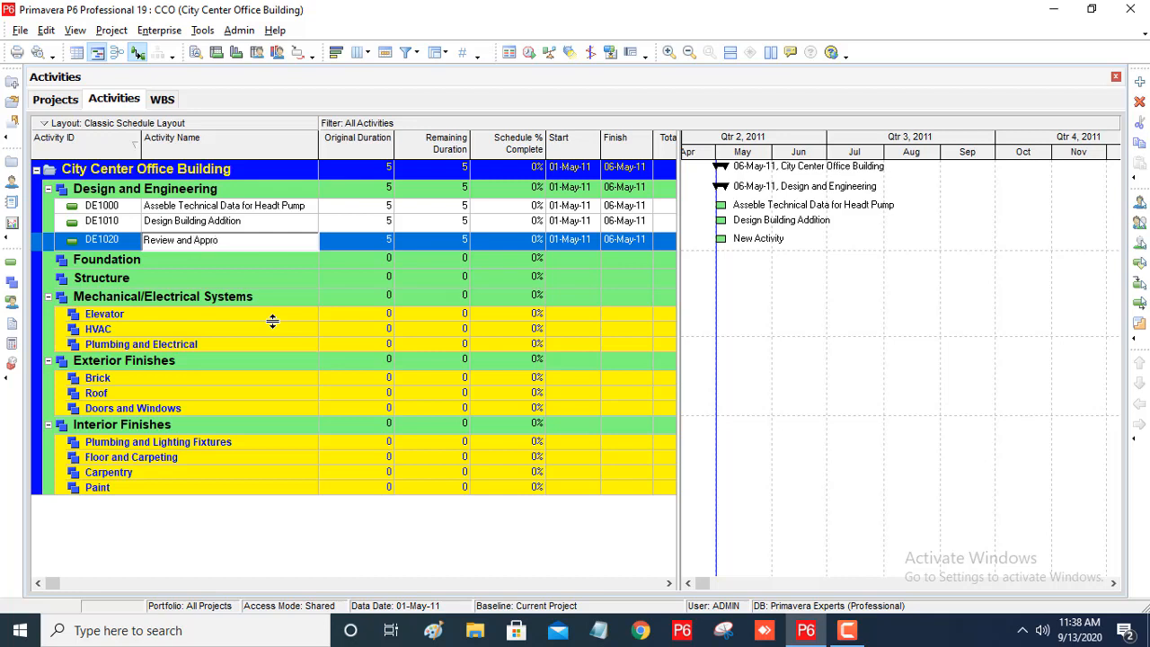
{"action": "type", "text": "ve Designs"}
{"action": "key", "text": "Return"}
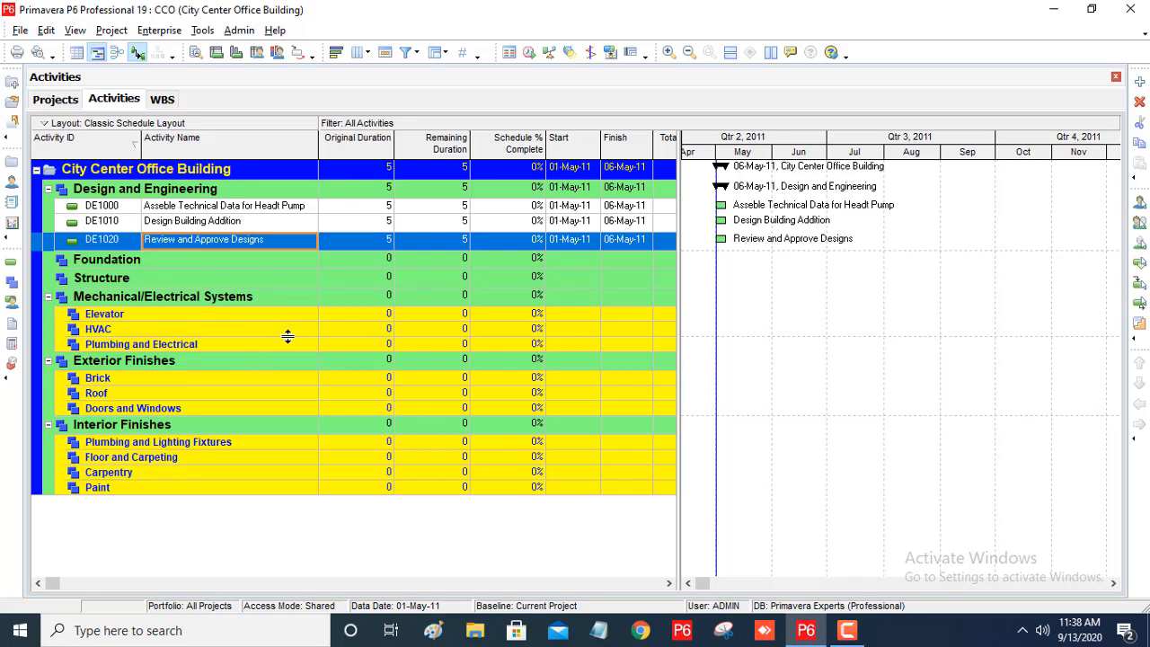
Add a fourth activity under Design and Engineering named "Review Technical Data on Heat Pumps".
{"action": "key", "text": "Insert"}
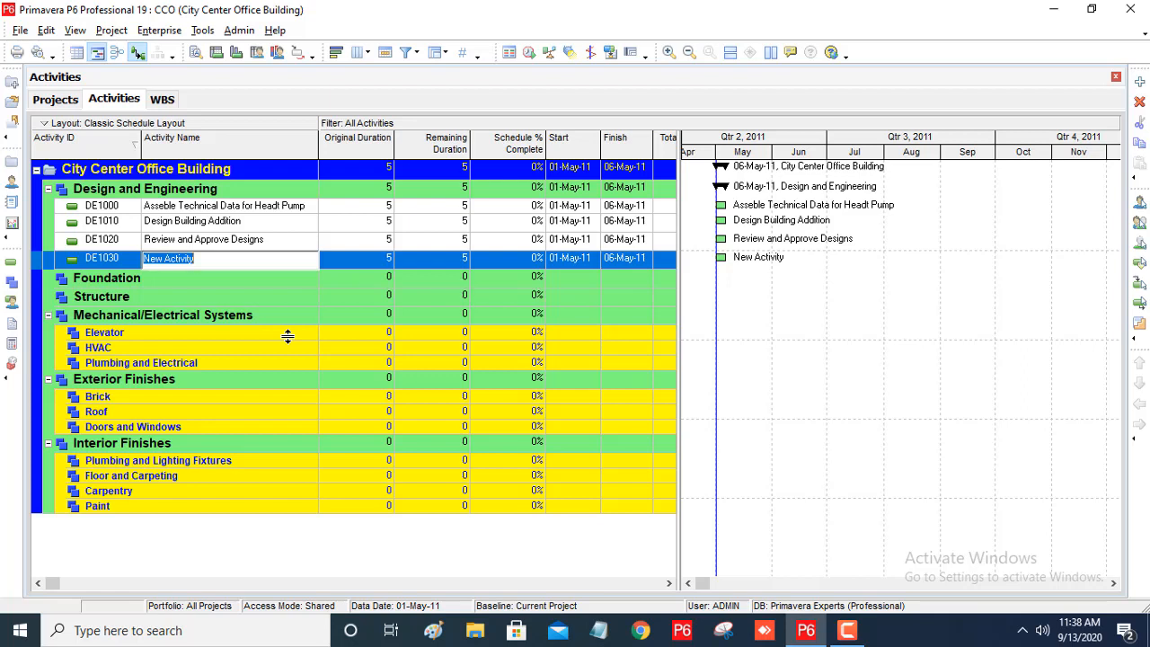
{"action": "type", "text": "Review Technical"}
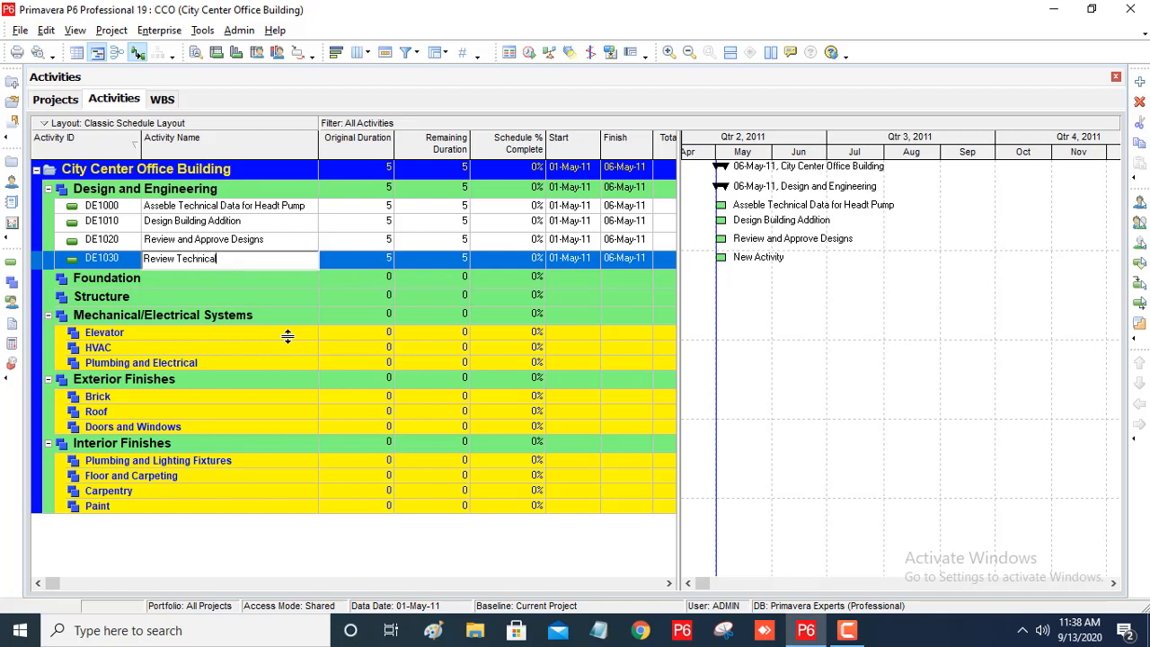
{"action": "type", "text": " Data on Heat Pumps"}
{"action": "key", "text": "Return"}
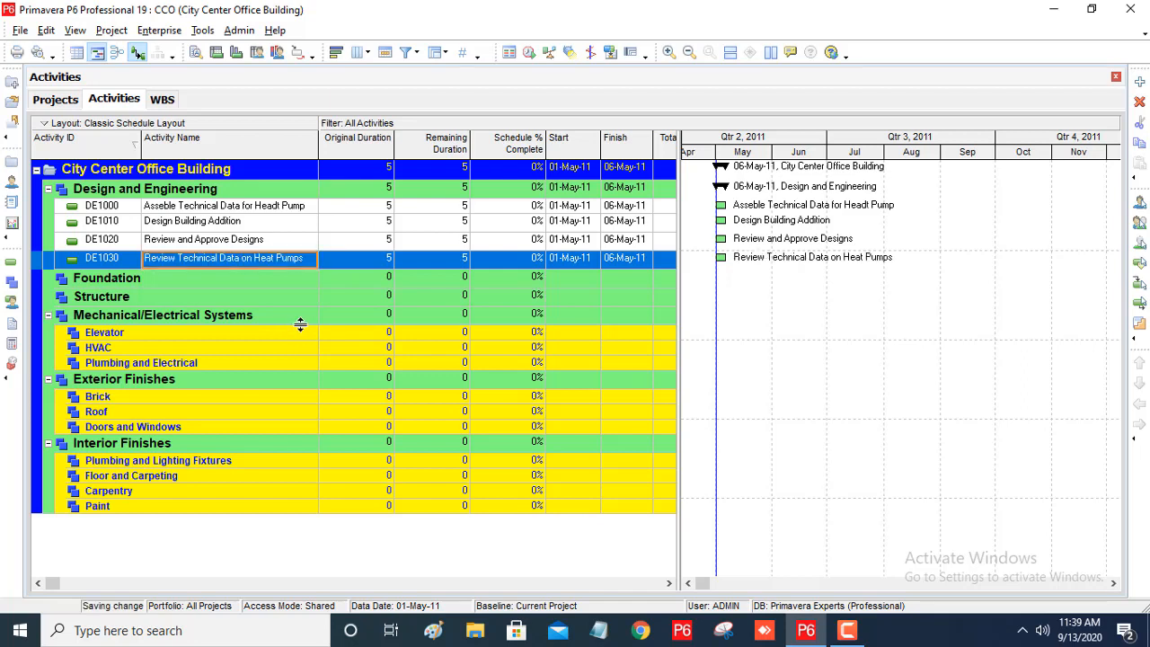
Add a fifth activity under Design and Engineering named "Start Office Building Addition Project".
{"action": "key", "text": "Insert"}
{"action": "type", "text": "S"}
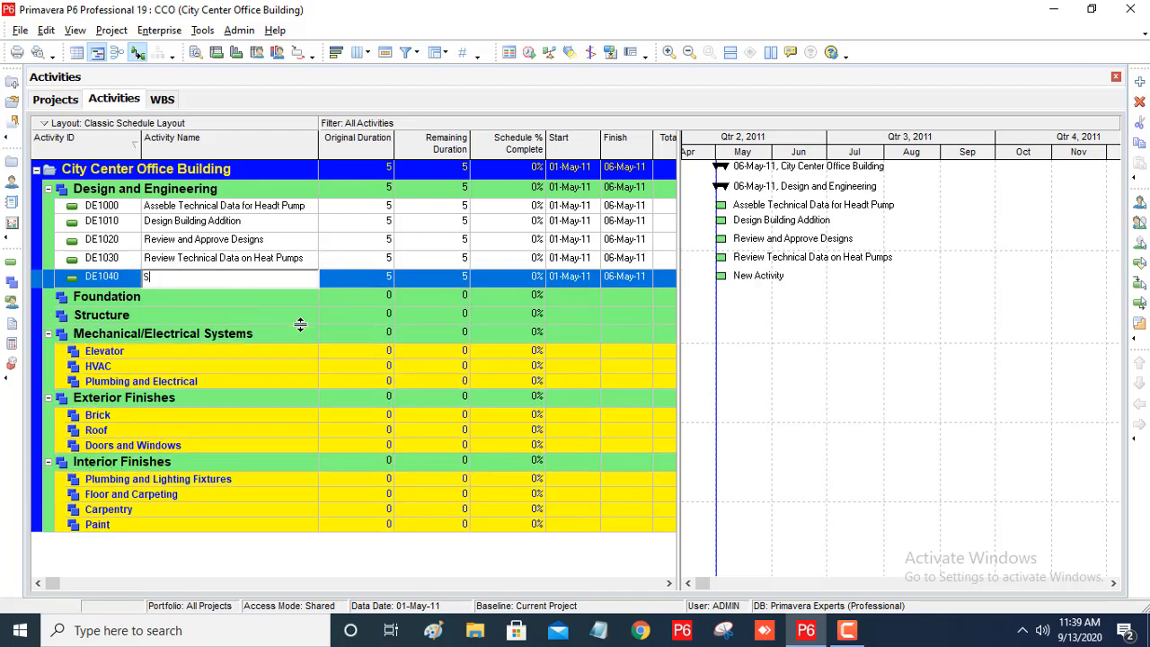
{"action": "type", "text": "tart office B"}
{"action": "key", "text": "Return"}
{"action": "type", "text": "uil"}
{"action": "key", "text": "BackSpace"}
{"action": "key", "text": "BackSpace"}
{"action": "key", "text": "BackSpace"}
{"action": "type", "text": "Start"}
{"action": "key", "text": "BackSpace"}
{"action": "type", "text": "t Office Build"}
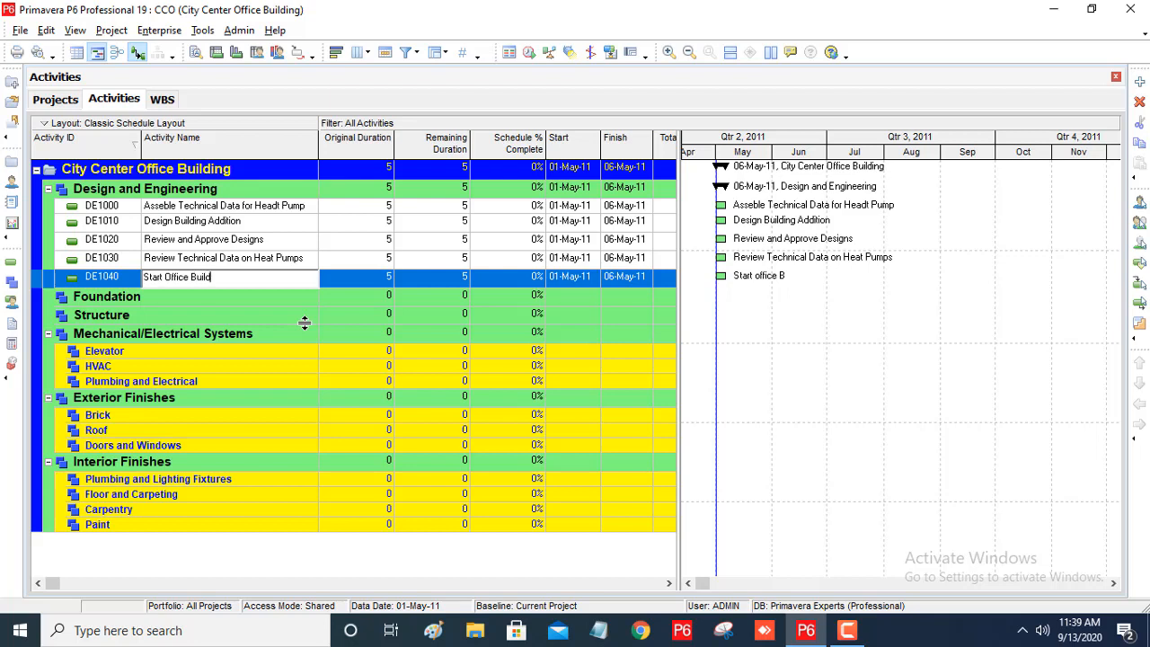
{"action": "type", "text": "ing Addition p"}
{"action": "key", "text": "BackSpace"}
{"action": "type", "text": "p"}
{"action": "key", "text": "BackSpace"}
{"action": "type", "text": "Ploject"}
Add an activity under the Foundation WBS named "Backfill and Compact Walls".
{"action": "left_click", "coordinate": [132, 303]}
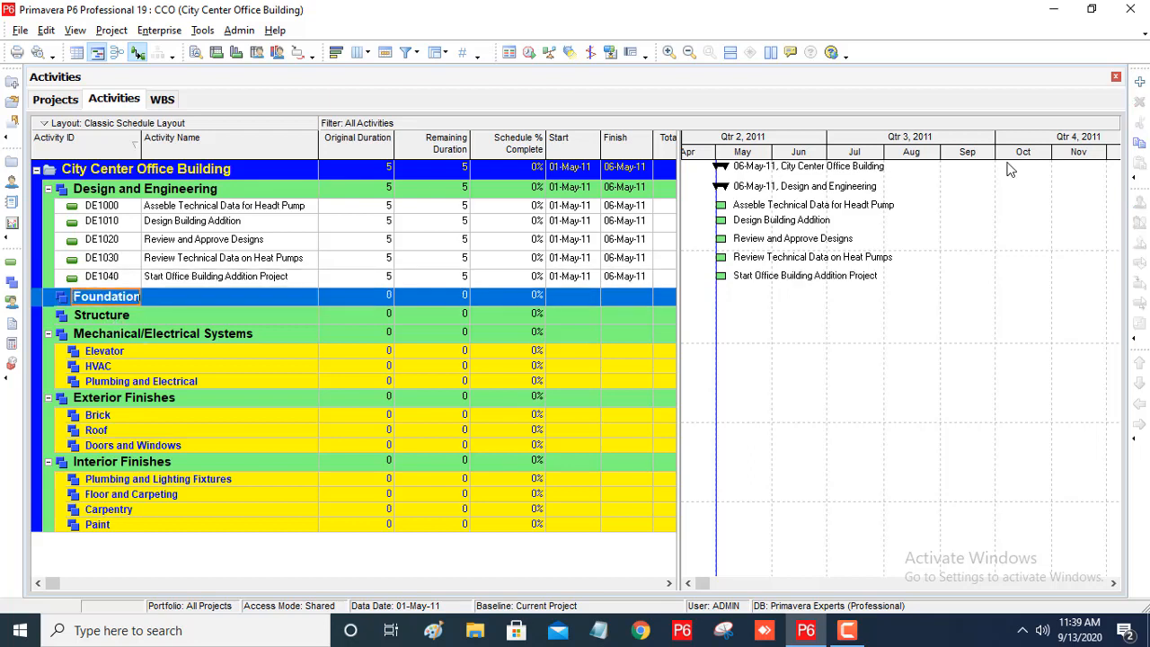
{"action": "left_click", "coordinate": [1139, 82]}
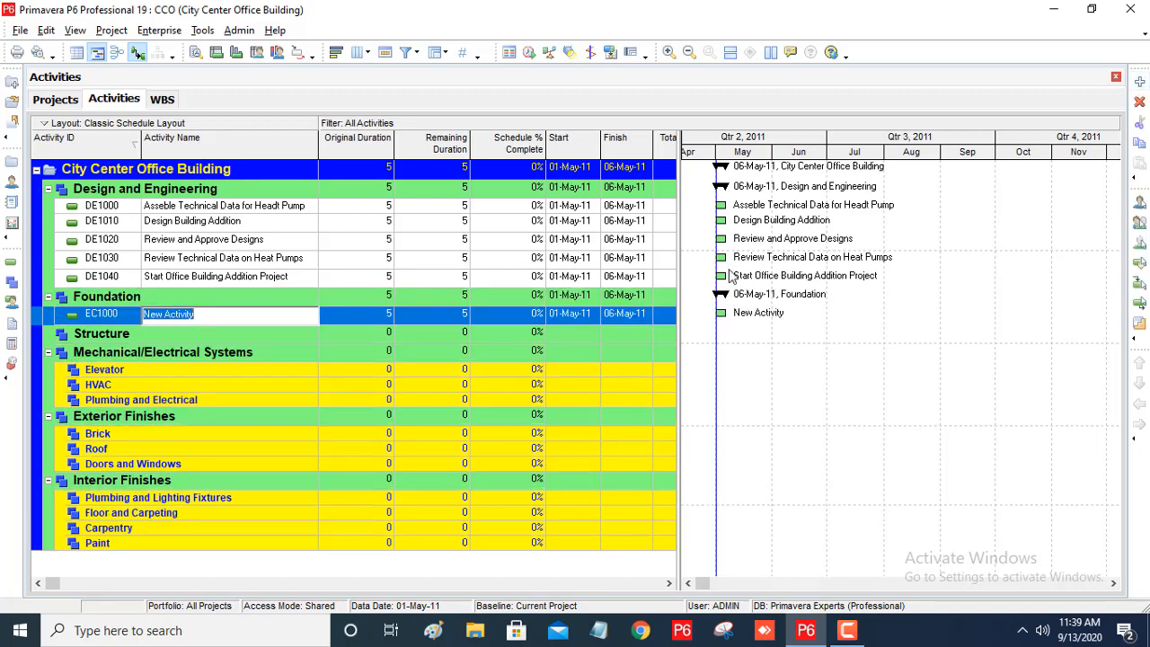
{"action": "type", "text": "Backfill and Compa"}
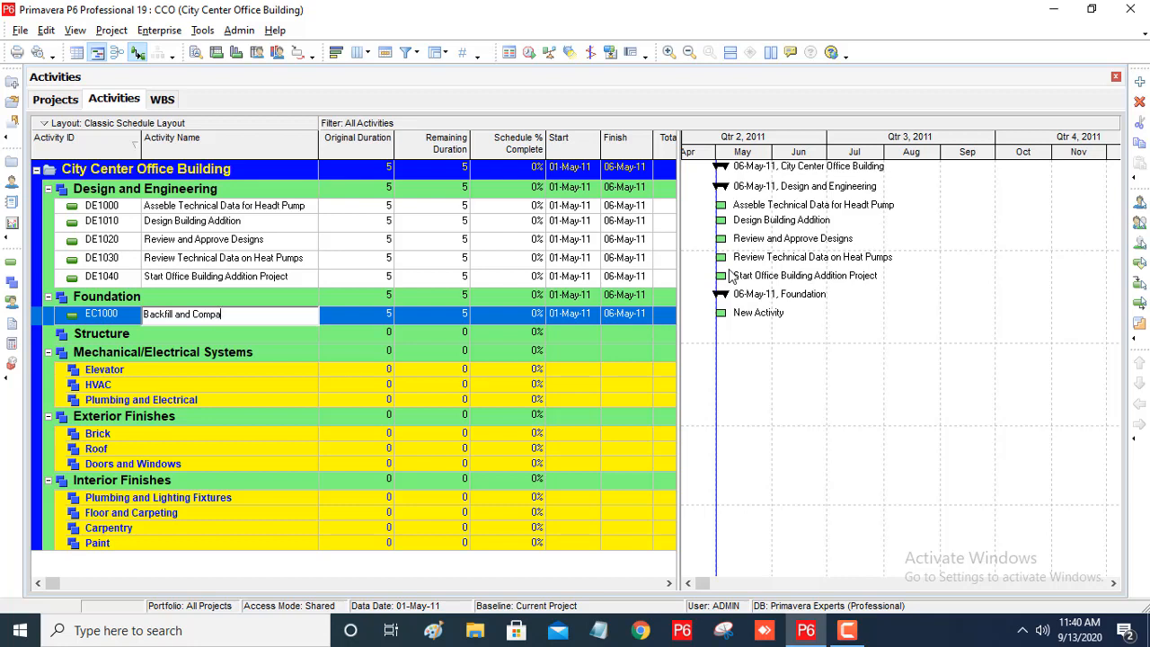
{"action": "type", "text": "ct Walls"}
{"action": "left_click", "coordinate": [369, 314]}
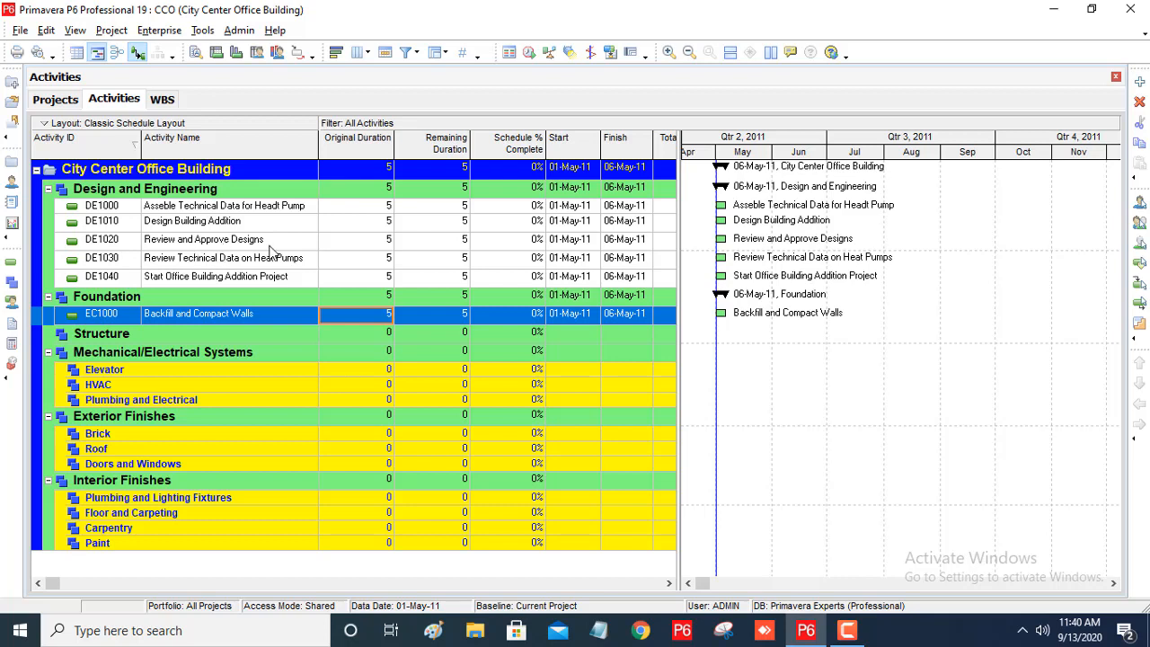
Add another Design and Engineering activity and set its ID to DE1015 so it sorts after Design Building Addition.
{"action": "left_click", "coordinate": [201, 225]}
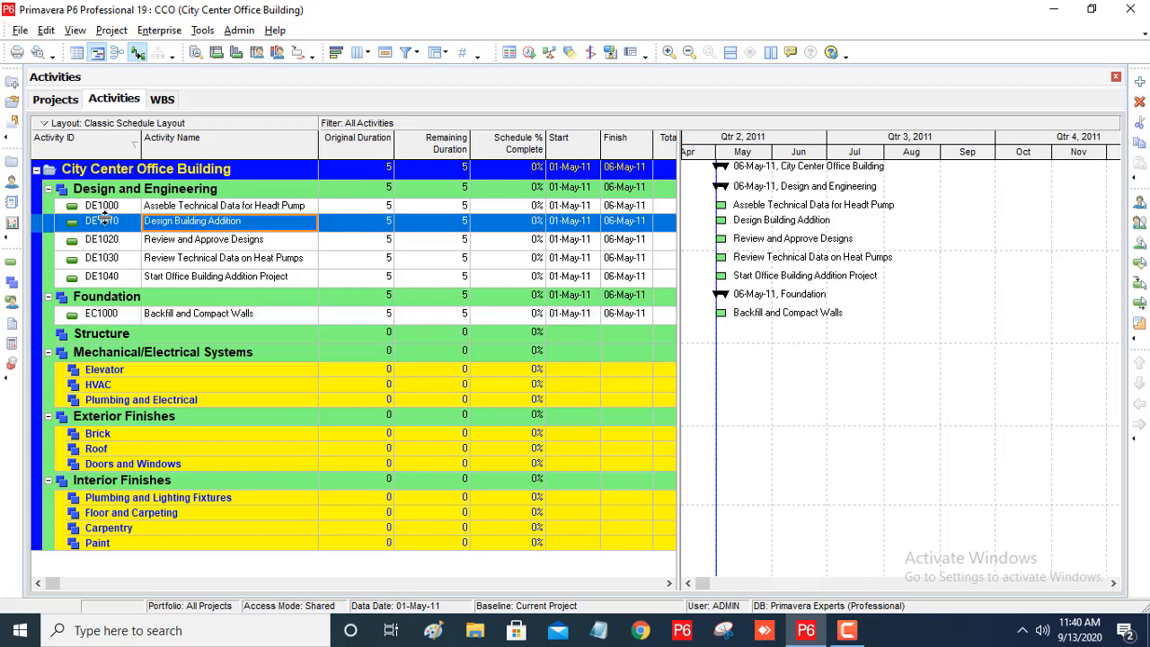
{"action": "left_click", "coordinate": [1142, 83]}
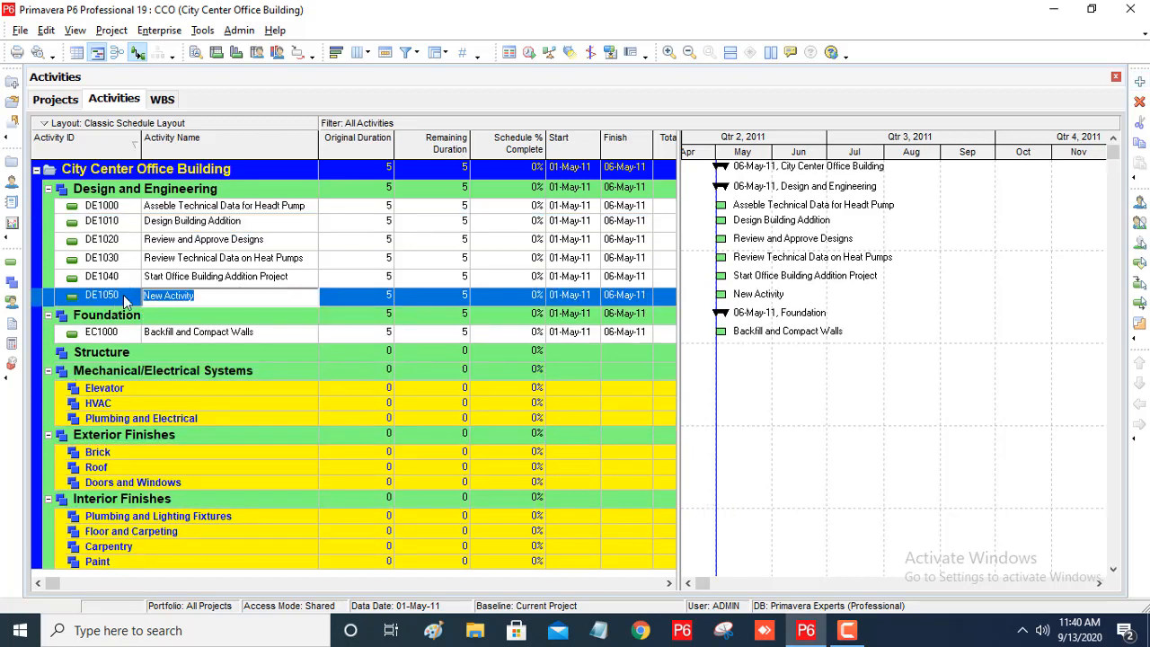
{"action": "left_click", "coordinate": [125, 299]}
{"action": "left_click", "coordinate": [125, 299]}
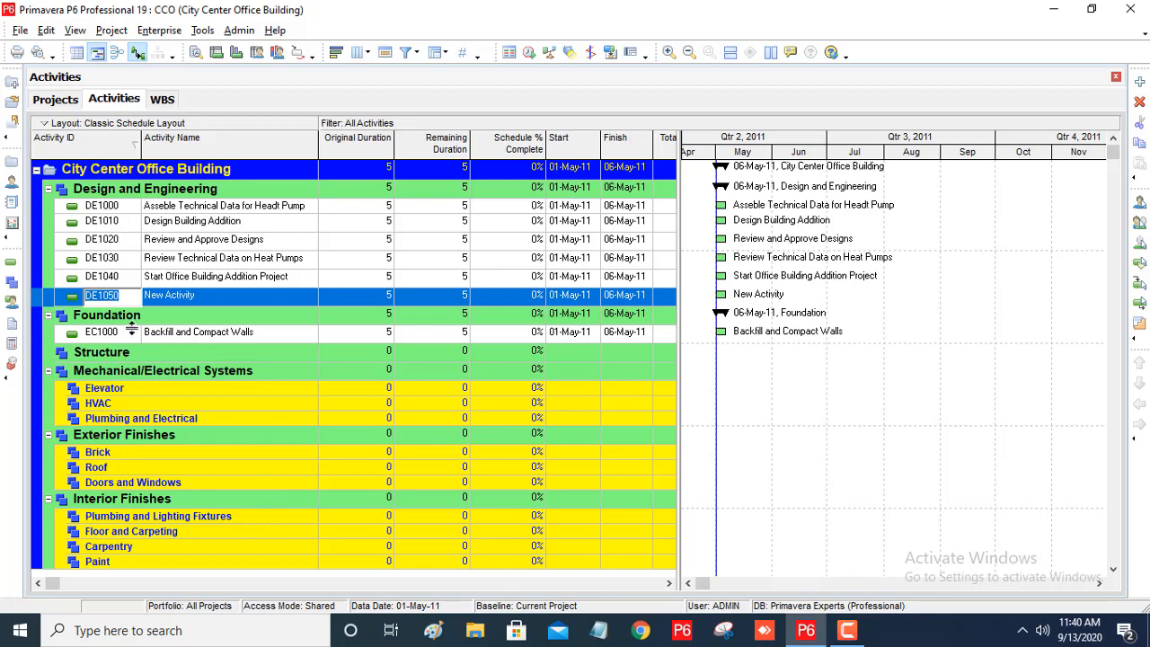
{"action": "left_click", "coordinate": [125, 295]}
{"action": "key", "text": "BackSpace"}
{"action": "key", "text": "BackSpace"}
{"action": "key", "text": "BackSpace"}
{"action": "type", "text": "015"}
{"action": "key", "text": "Return"}
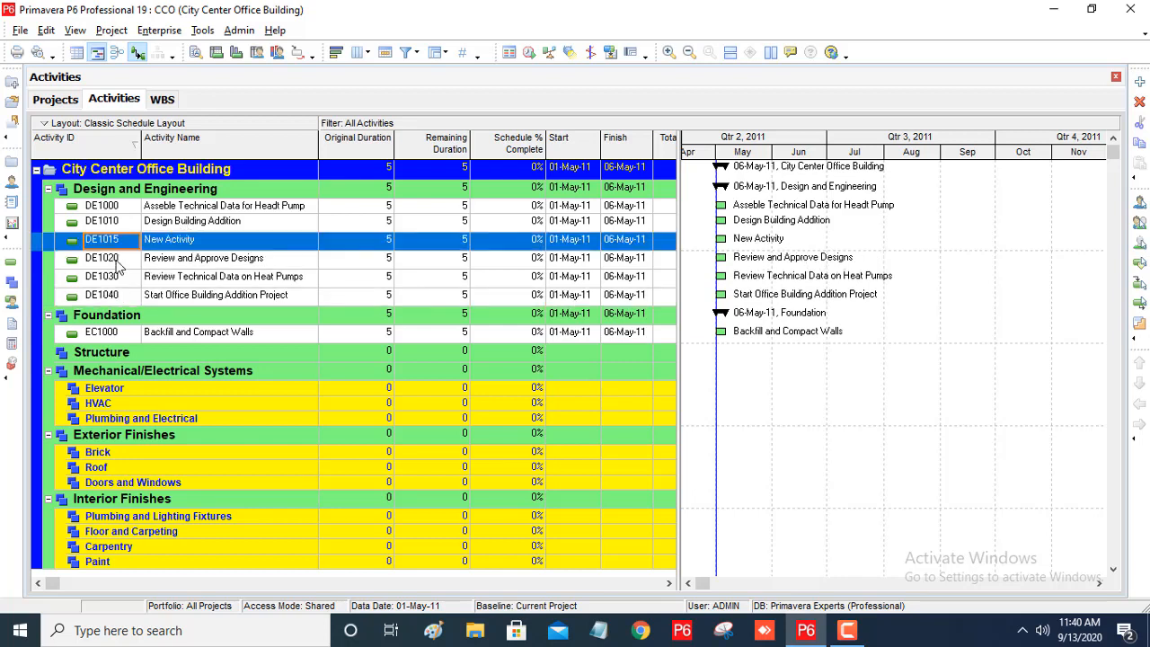
{"action": "left_click", "coordinate": [192, 241]}
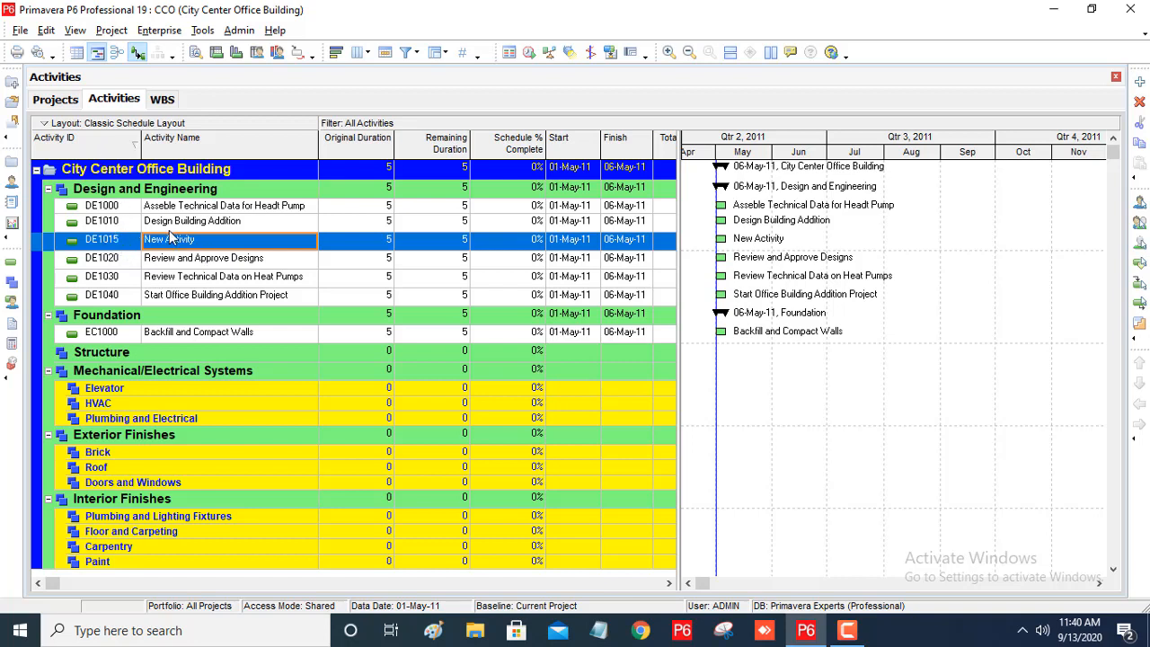
Try sorting the activities by descending Activity ID and by Activity Name, returning to ascending Activity ID order.
{"action": "left_click", "coordinate": [126, 142]}
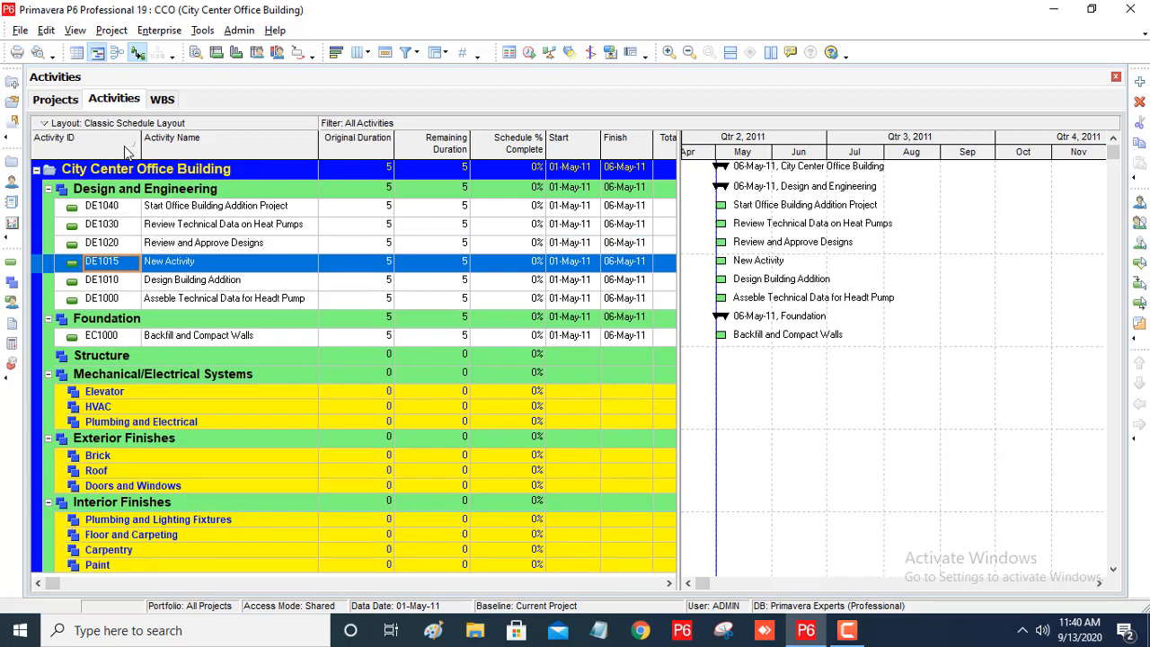
{"action": "left_click", "coordinate": [126, 142]}
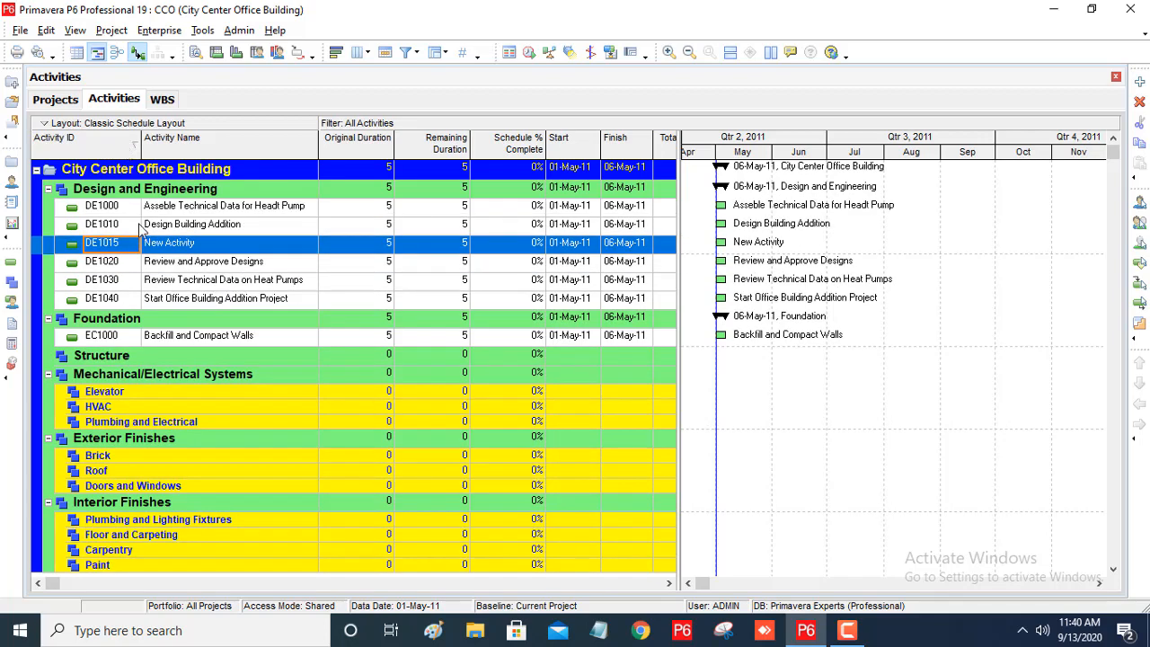
{"action": "left_click", "coordinate": [126, 144]}
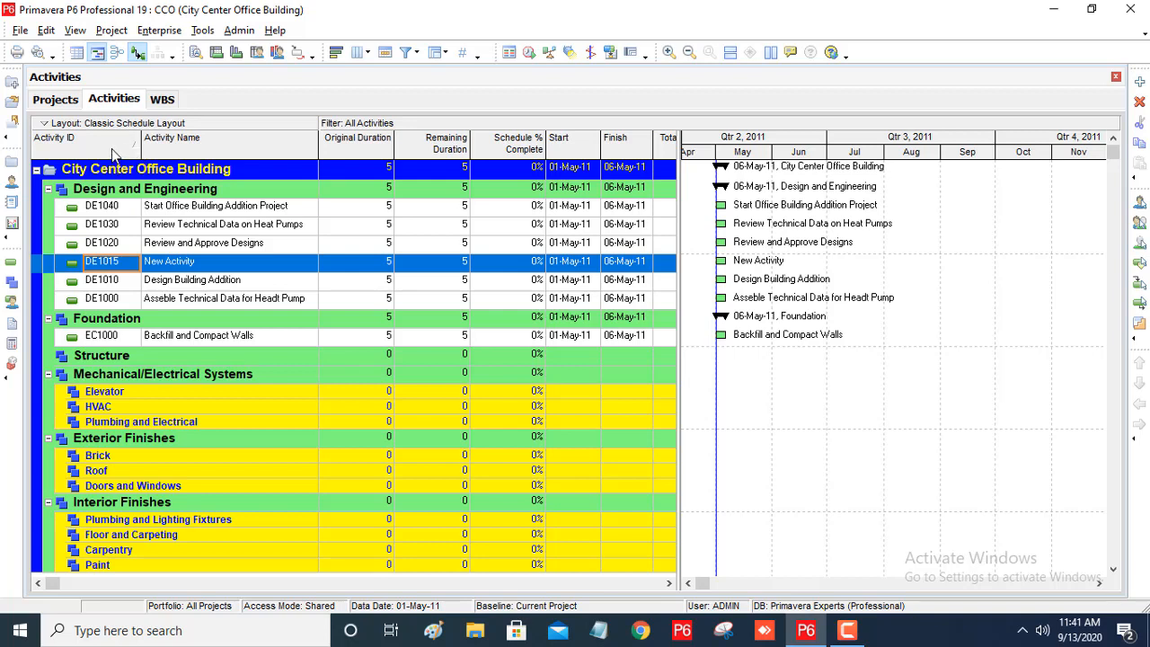
{"action": "left_click", "coordinate": [115, 155]}
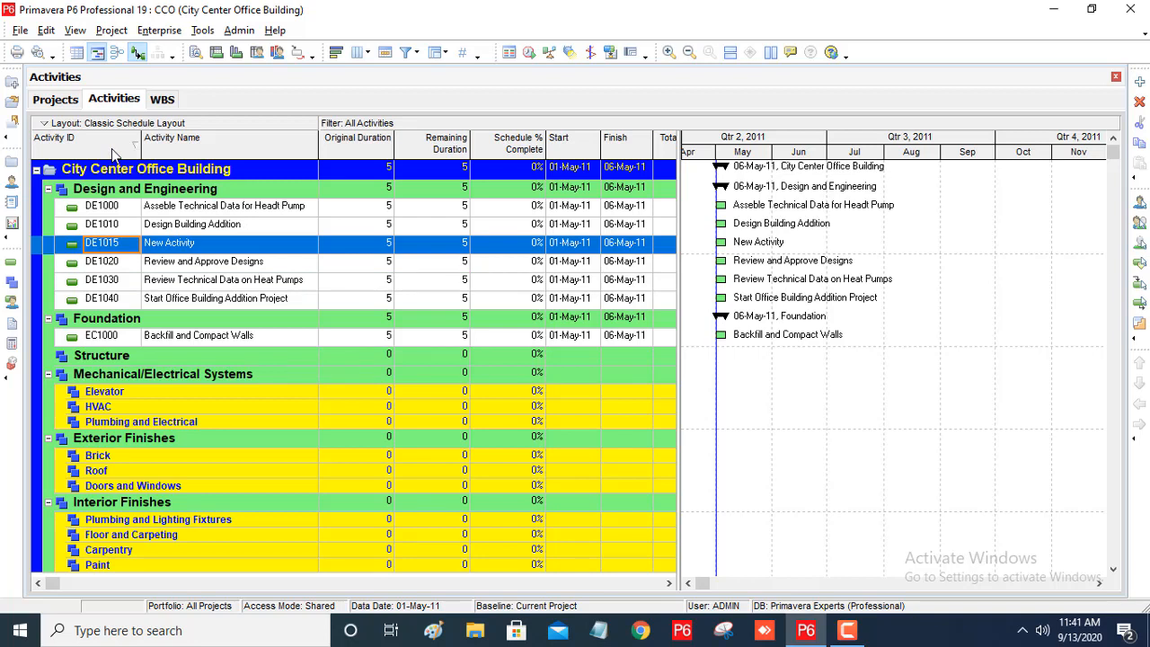
{"action": "left_click", "coordinate": [219, 153]}
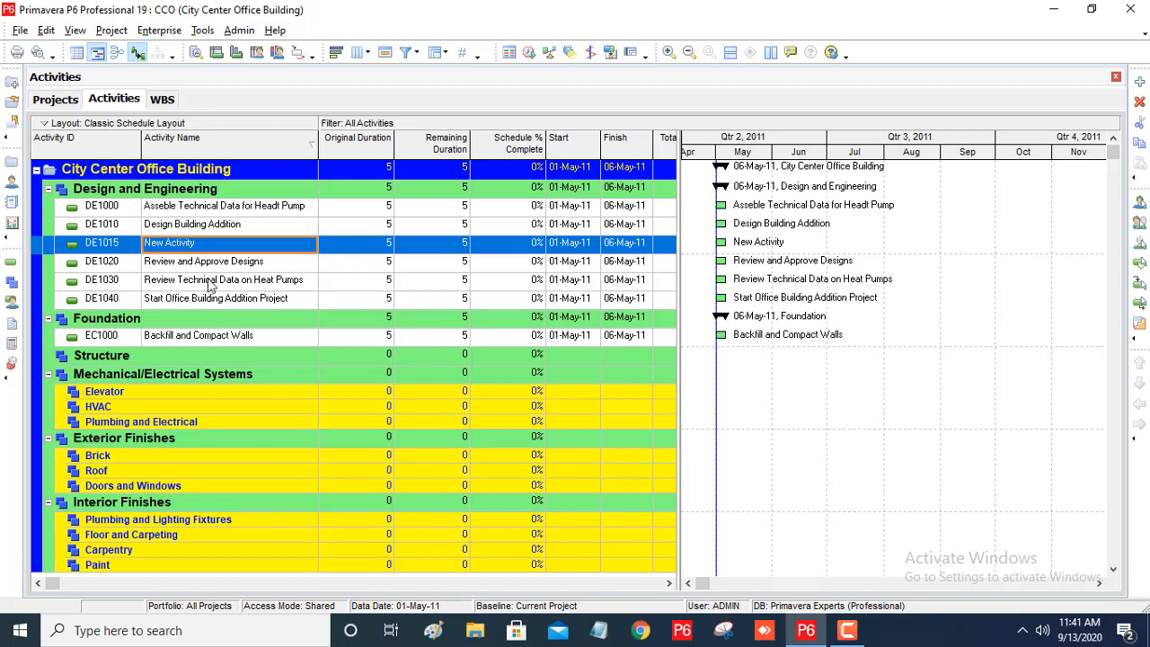
{"action": "key", "text": "Left"}
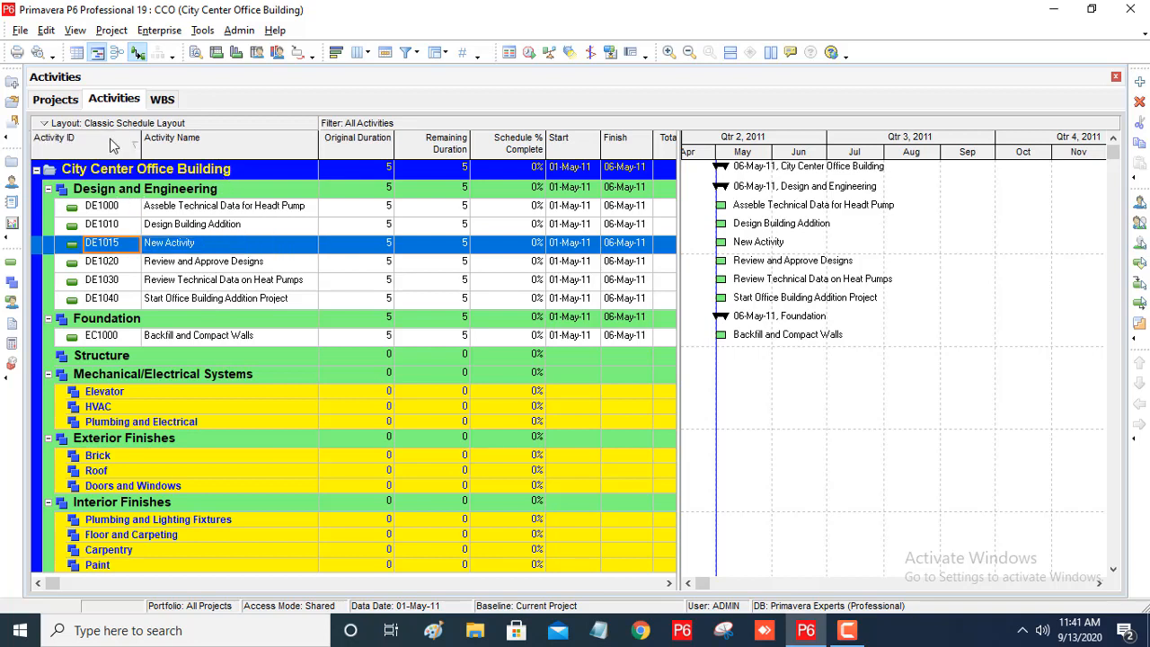